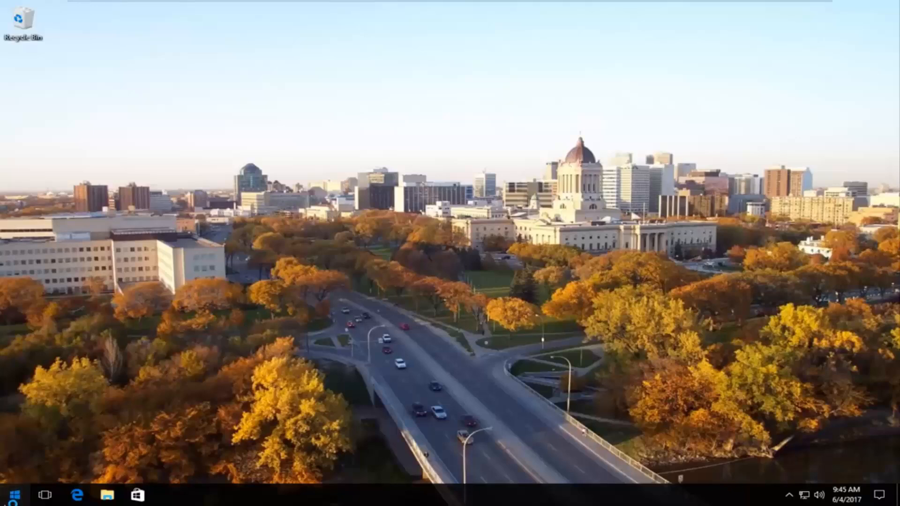
Step: Open the Services desktop app by searching the Start menu for services
left_click(13, 501)
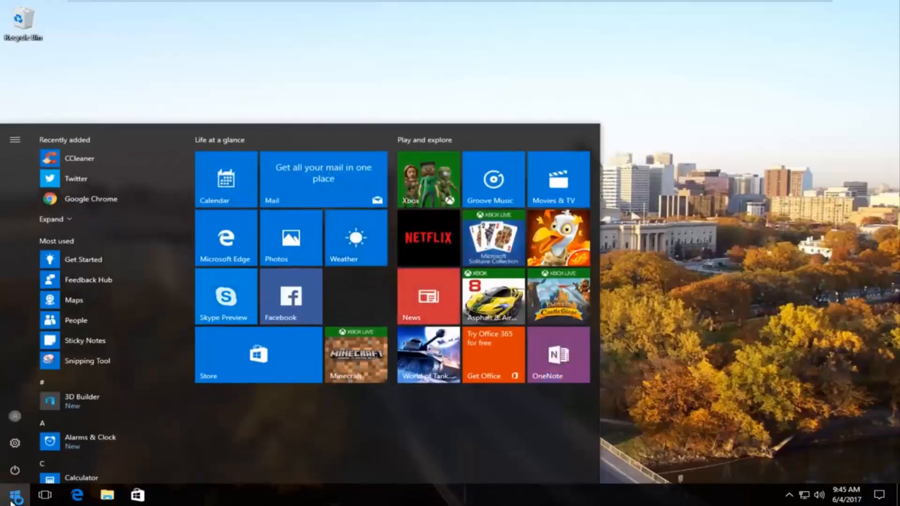
type("s")
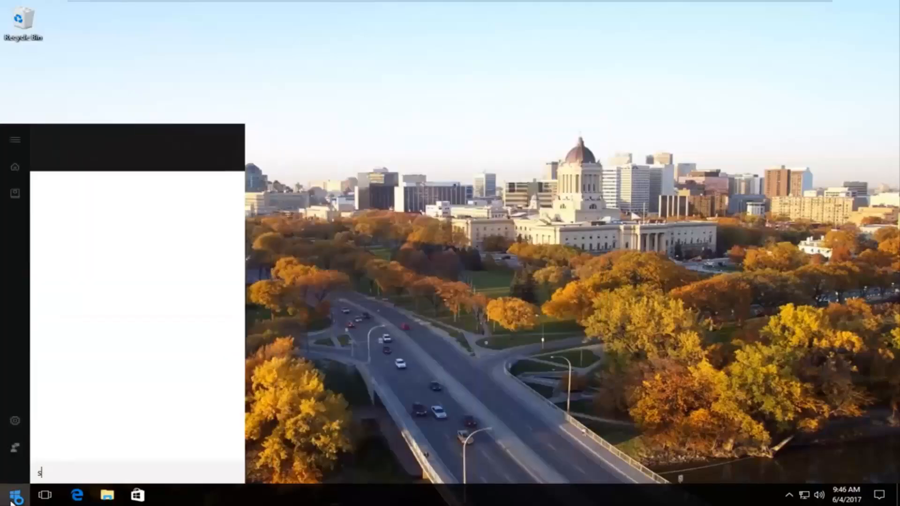
type("ervices")
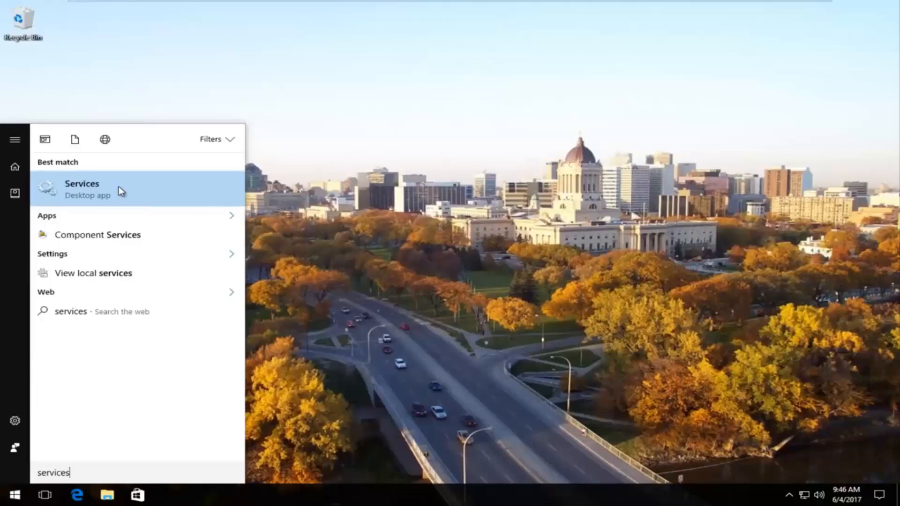
left_click(93, 196)
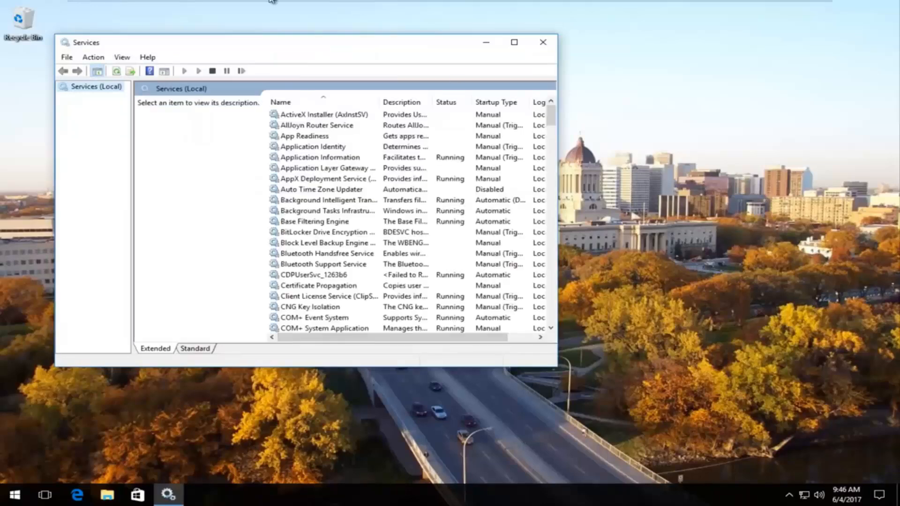
Step: Set the TCP/IP NetBIOS Helper service's startup type to Automatic, apply it, and close Services
left_click_drag(568, 375, 803, 458)
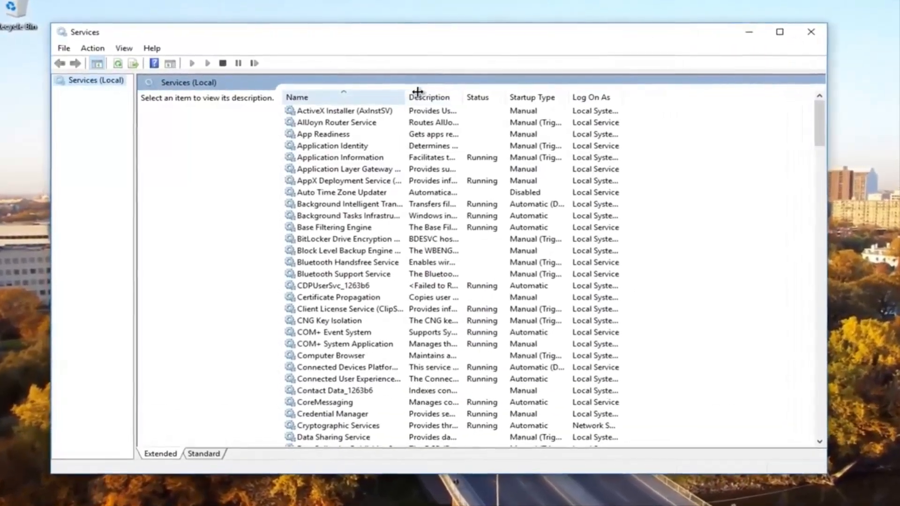
left_click_drag(402, 97, 491, 100)
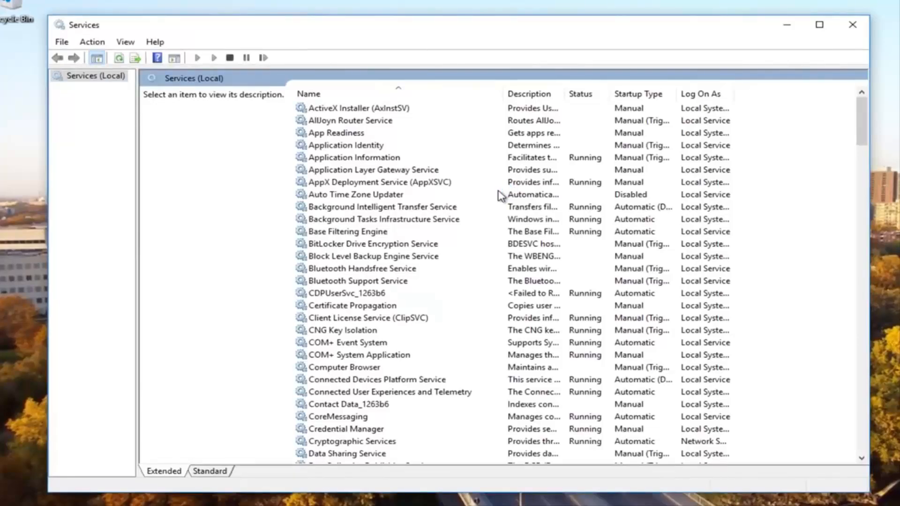
scroll(446, 300, "down", 10)
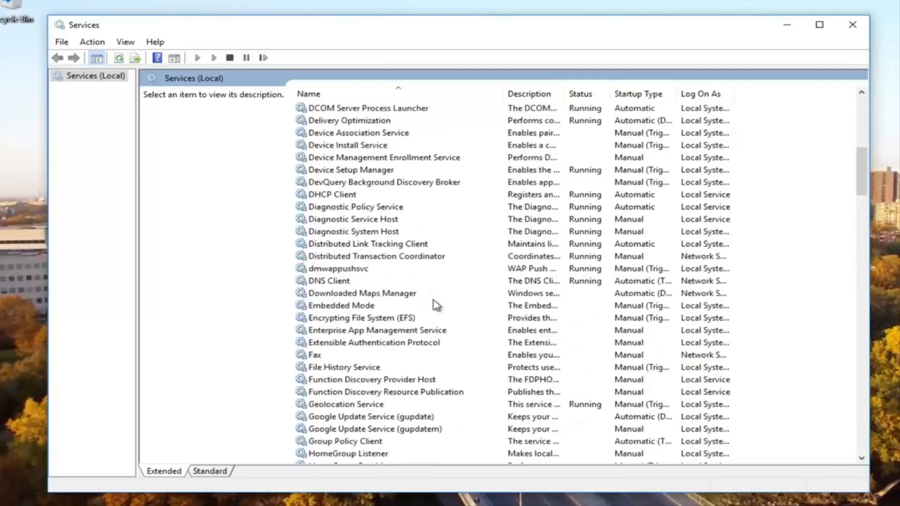
scroll(434, 309, "down", 20)
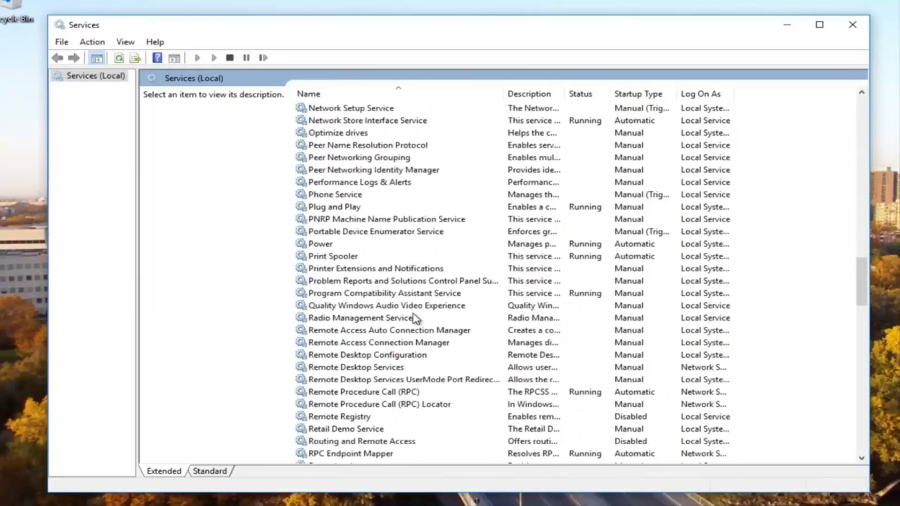
scroll(415, 319, "down", 13)
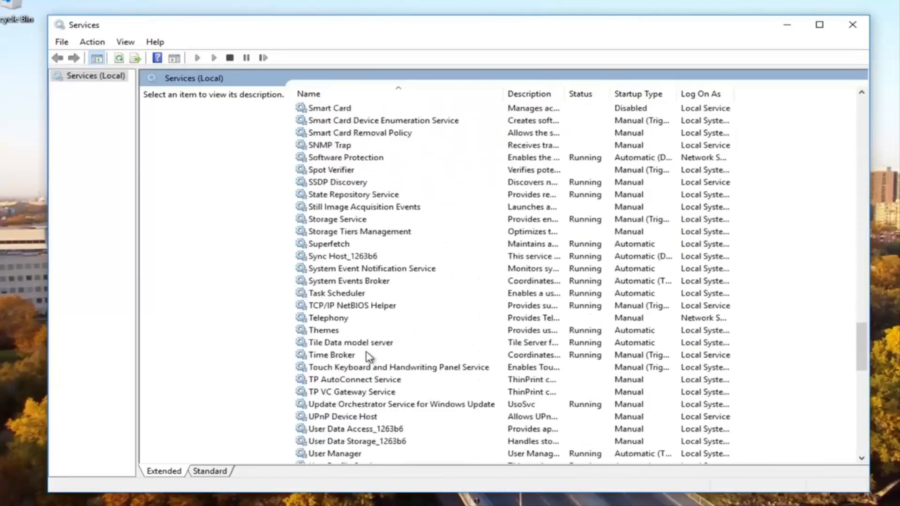
left_click(334, 307)
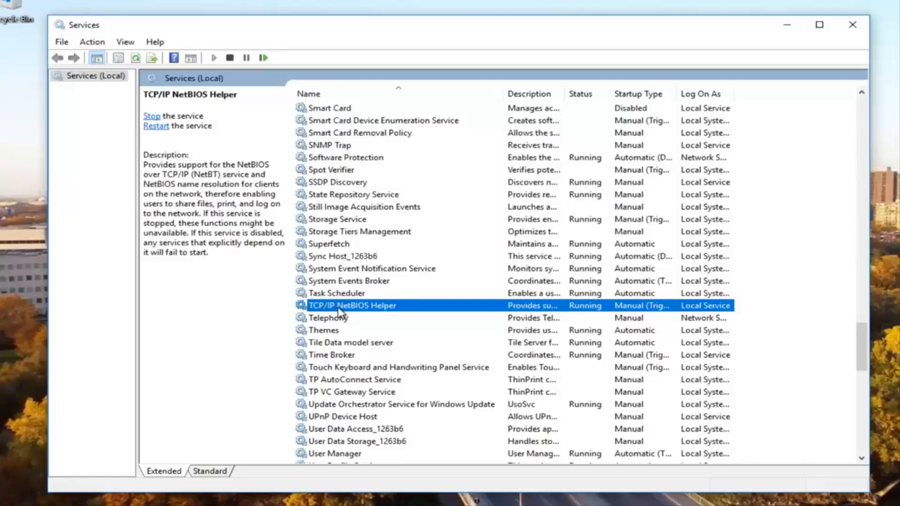
double_click(339, 308)
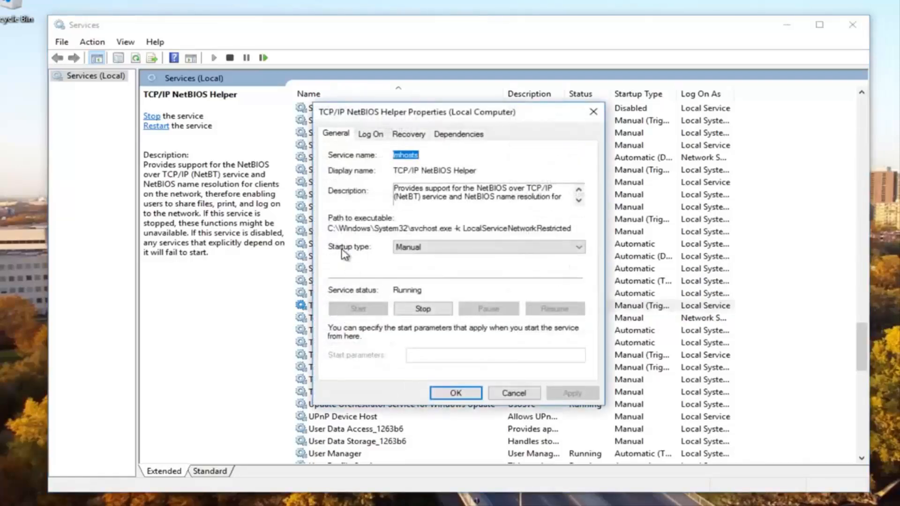
left_click(434, 249)
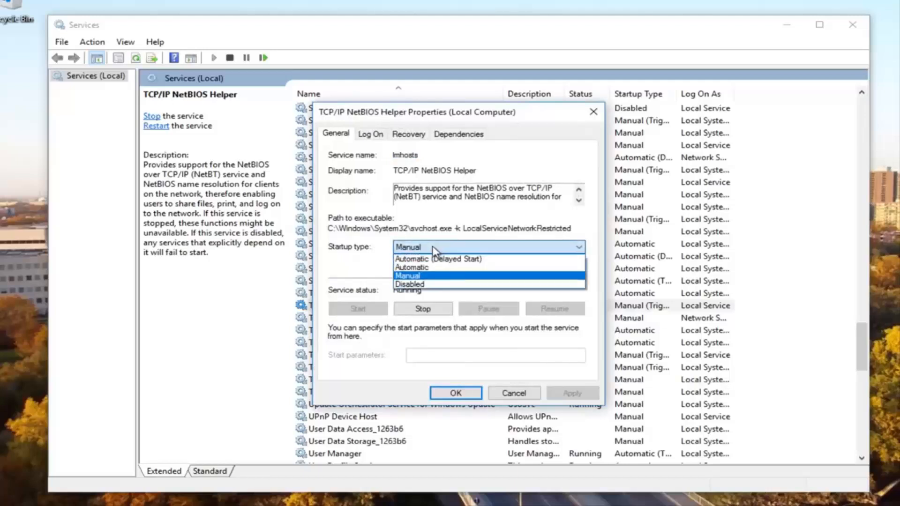
left_click(410, 271)
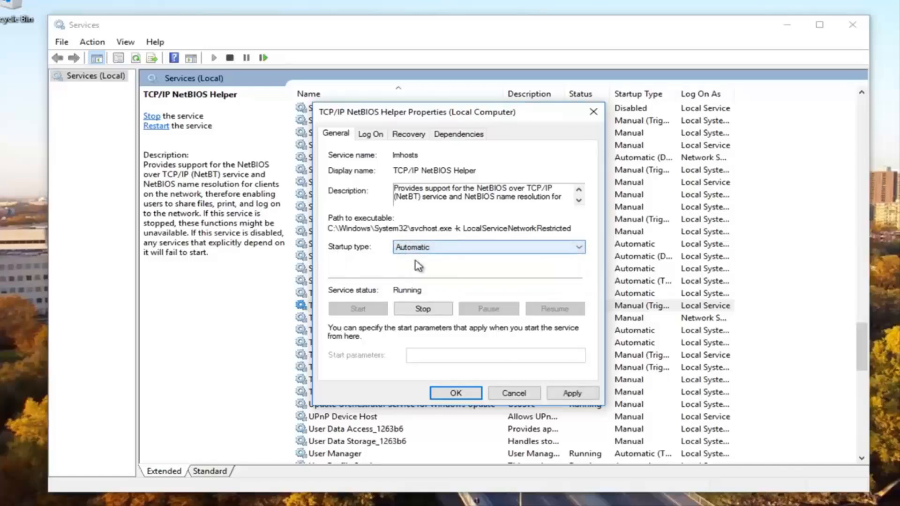
left_click(572, 393)
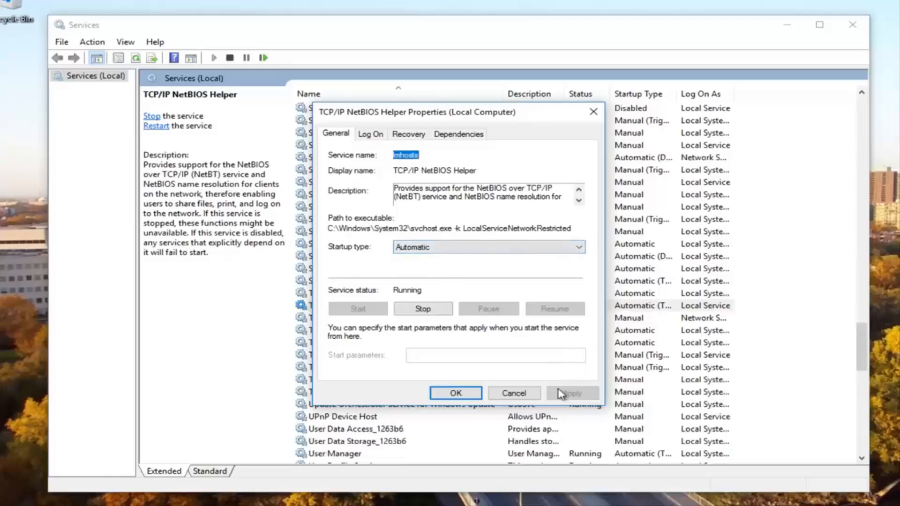
left_click(431, 394)
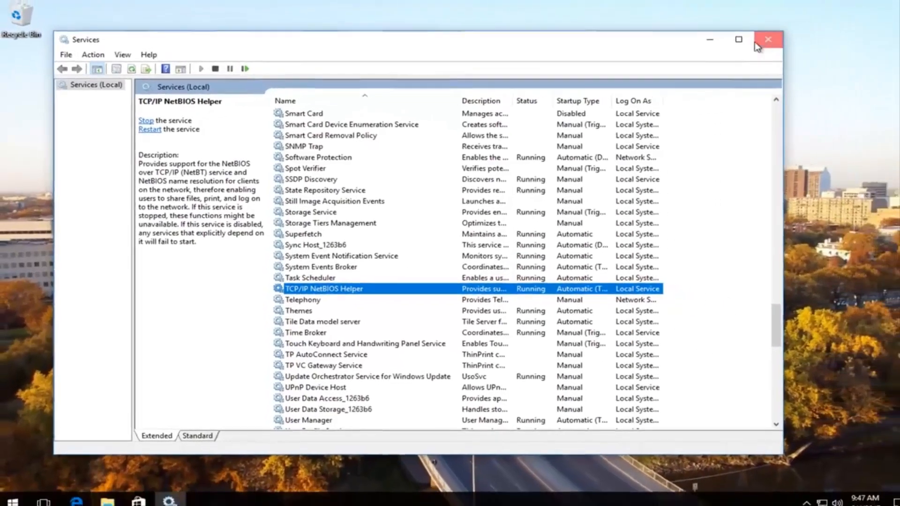
left_click(853, 24)
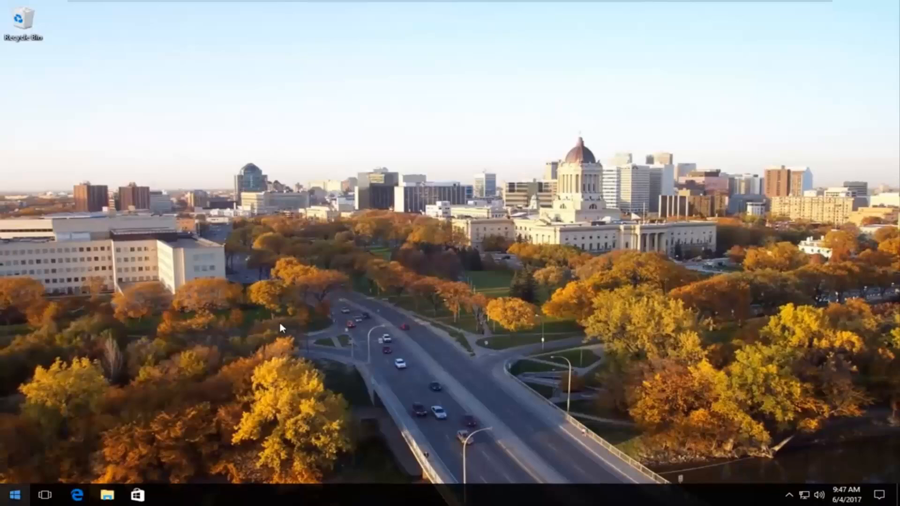
Step: Open Network and Sharing Center by searching the Start menu for it
key("super")
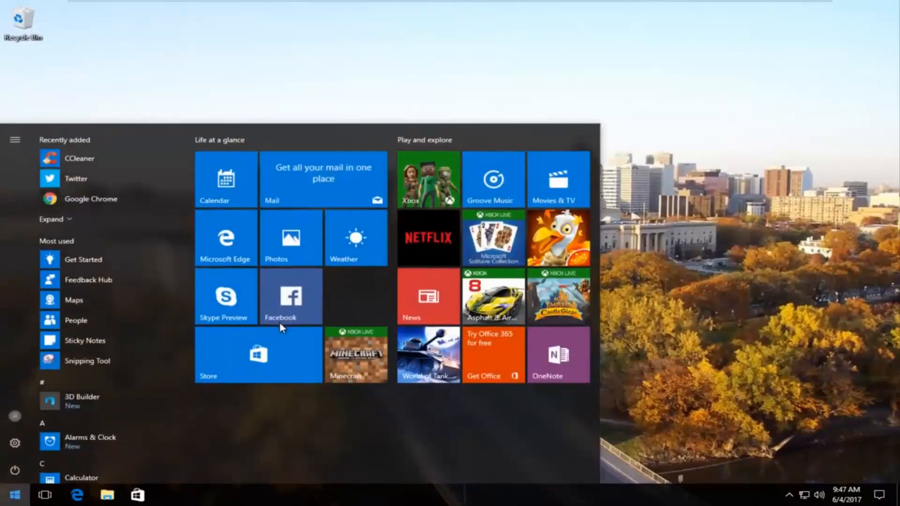
type("netowkr")
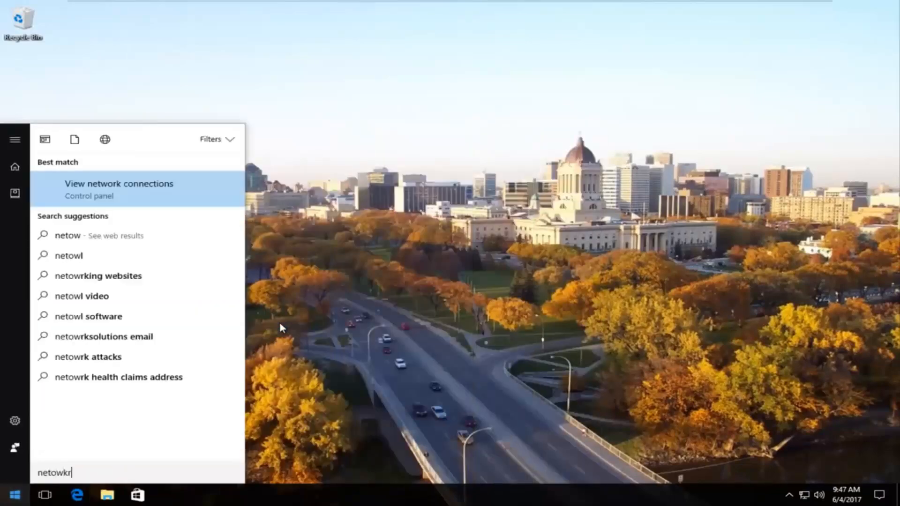
key("BackSpace")
key("BackSpace")
key("BackSpace")
key("BackSpace")
type("work and s")
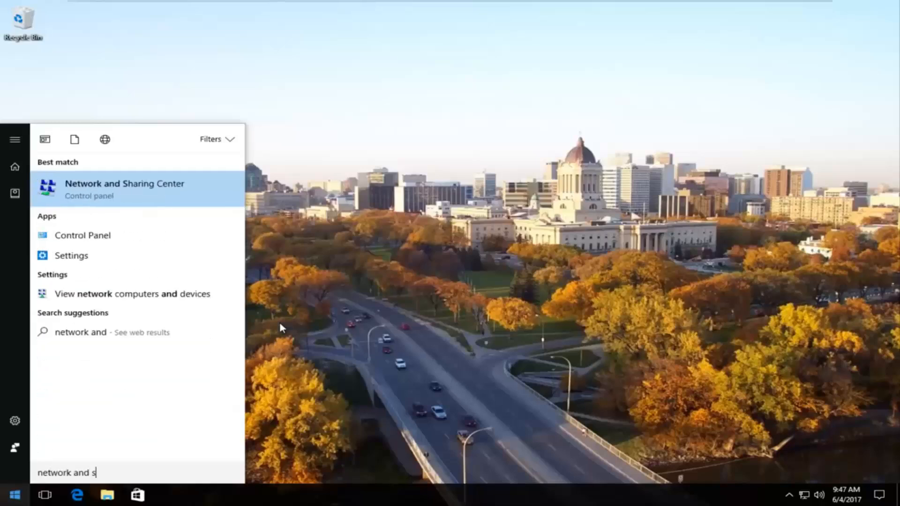
type("hring ce")
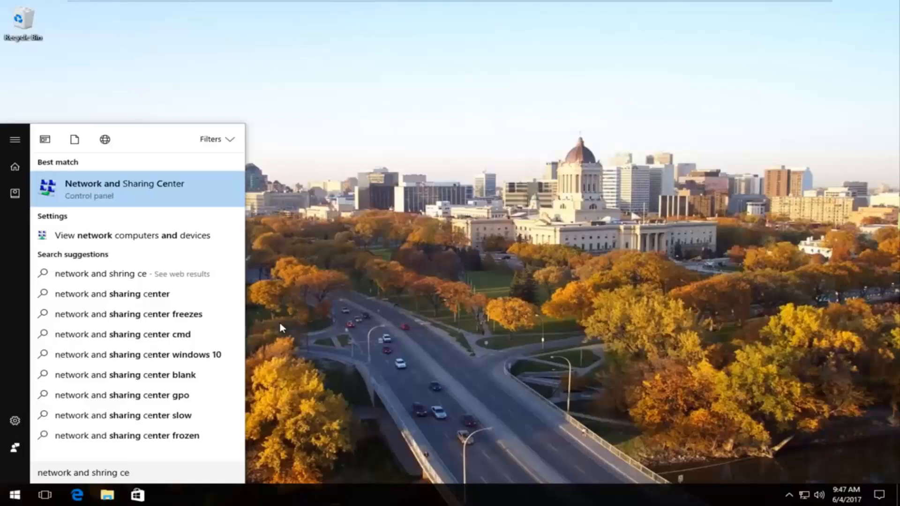
key("Return")
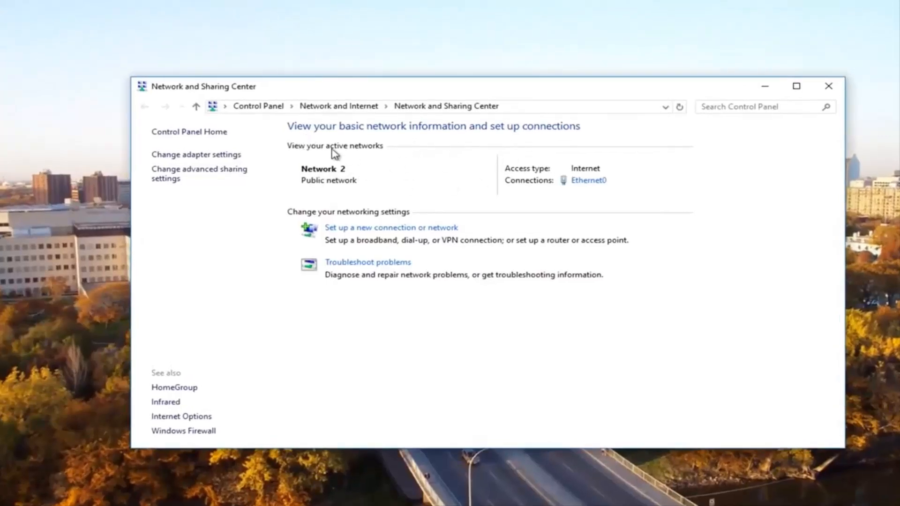
Step: Open the Internet Protocol Version 4 (TCP/IPv4) properties of the Ethernet0 connection
left_click(582, 181)
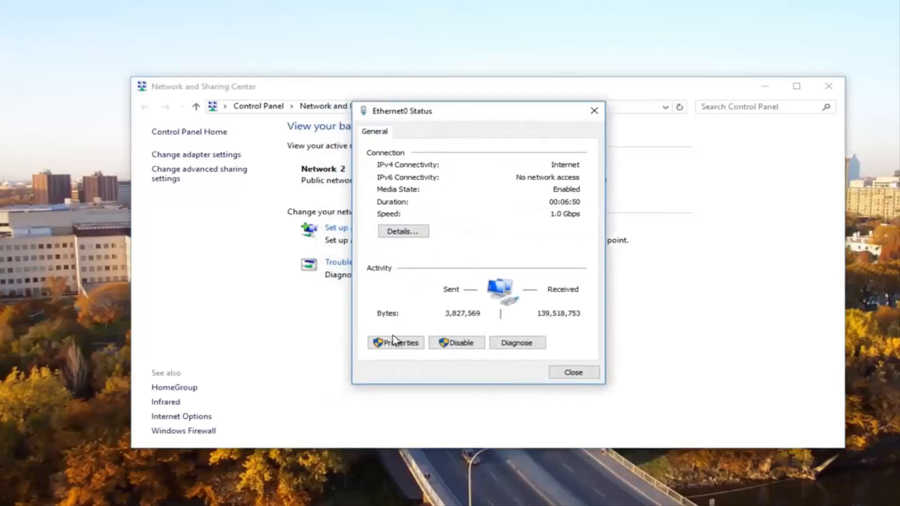
left_click(398, 343)
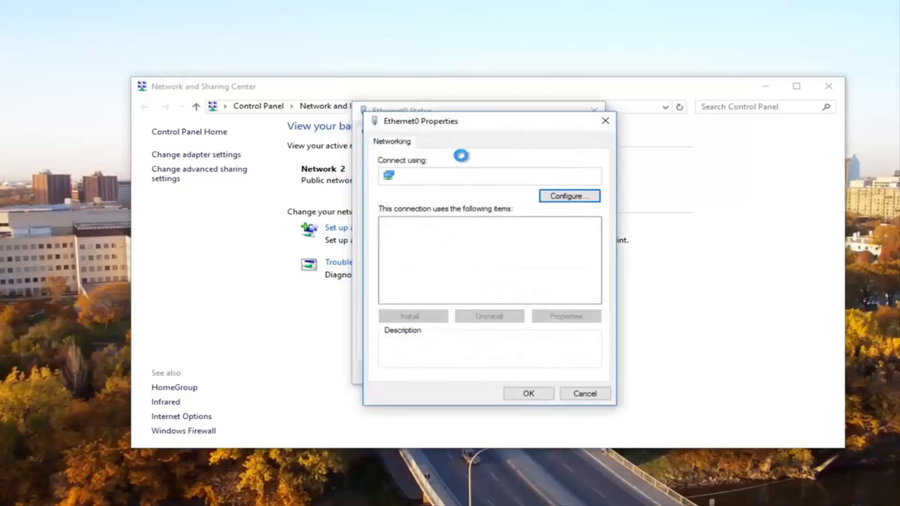
left_click_drag(443, 121, 427, 102)
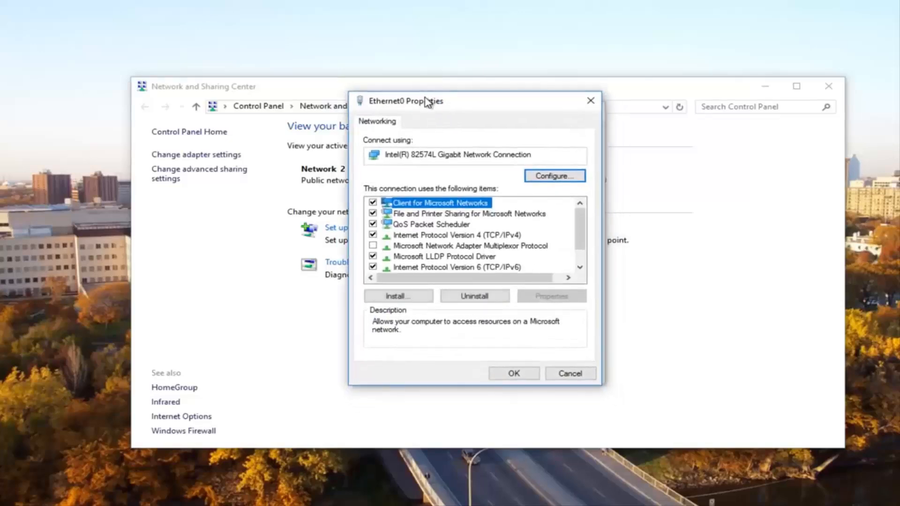
left_click(432, 237)
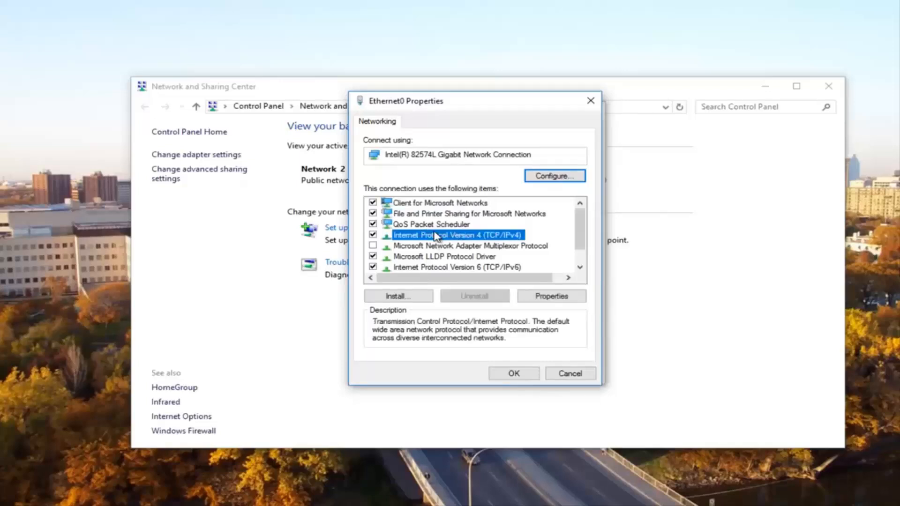
left_click(539, 297)
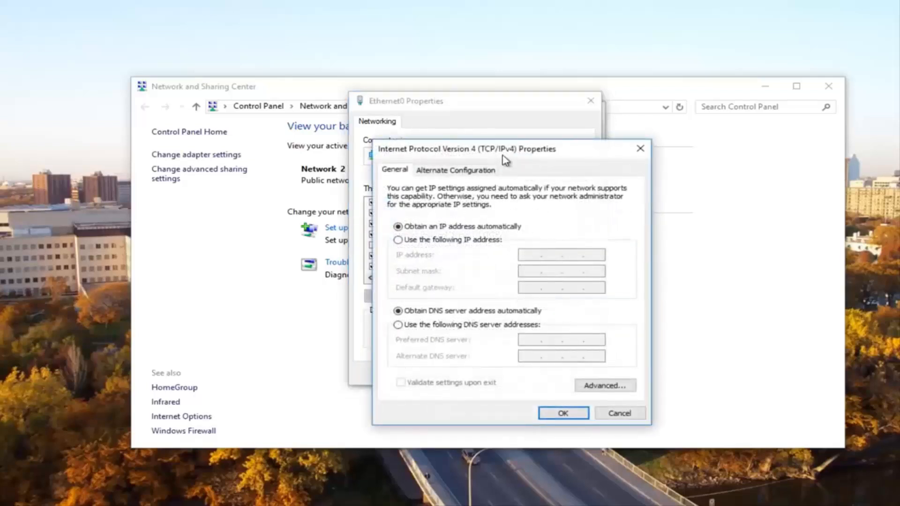
Step: Enable NetBIOS over TCP/IP in the advanced WINS settings and confirm and close all the connection dialogs
left_click_drag(499, 153, 471, 107)
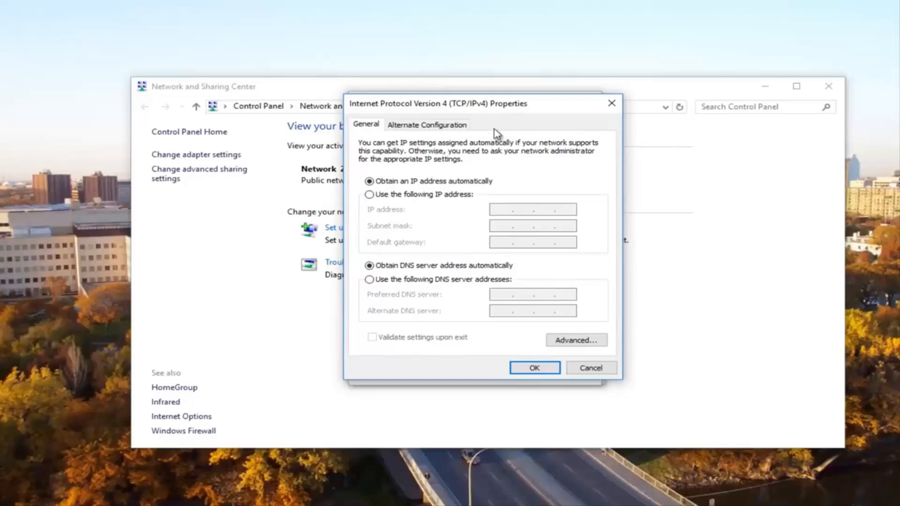
left_click(574, 340)
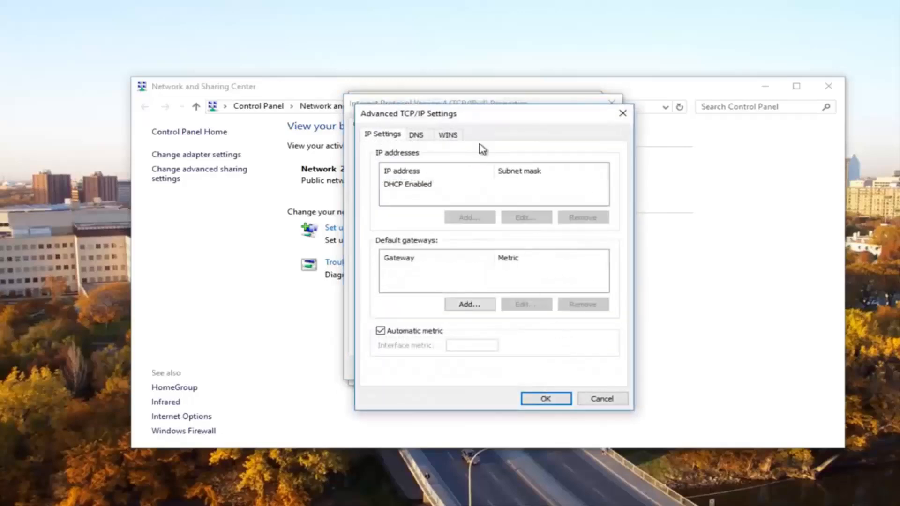
left_click_drag(466, 121, 454, 103)
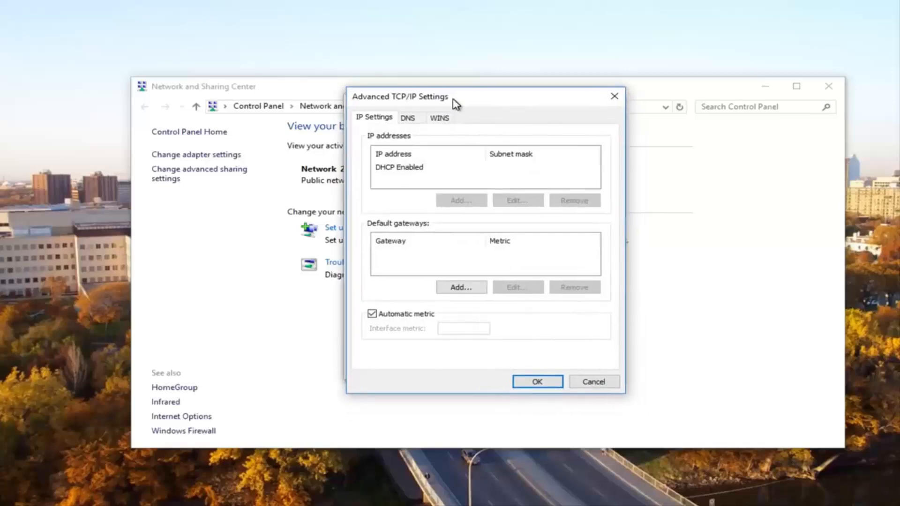
left_click(441, 123)
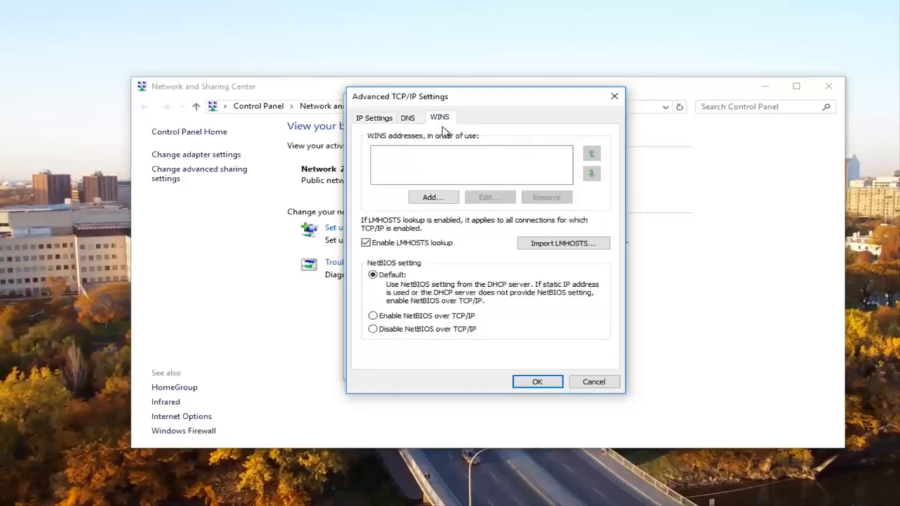
left_click(373, 316)
left_click(534, 382)
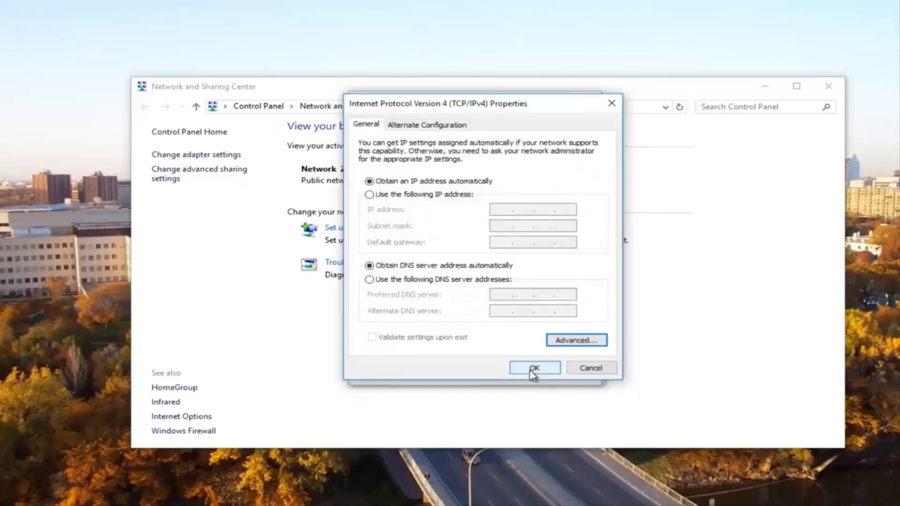
left_click(533, 369)
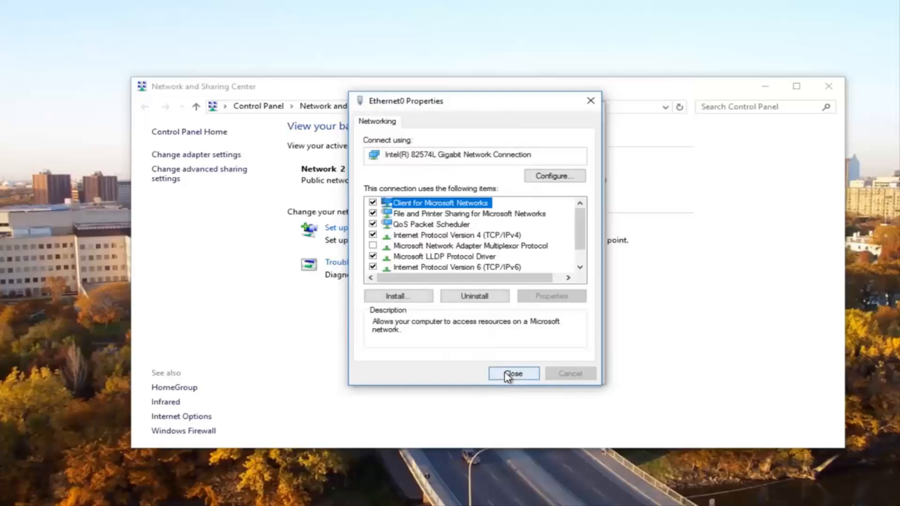
left_click(509, 374)
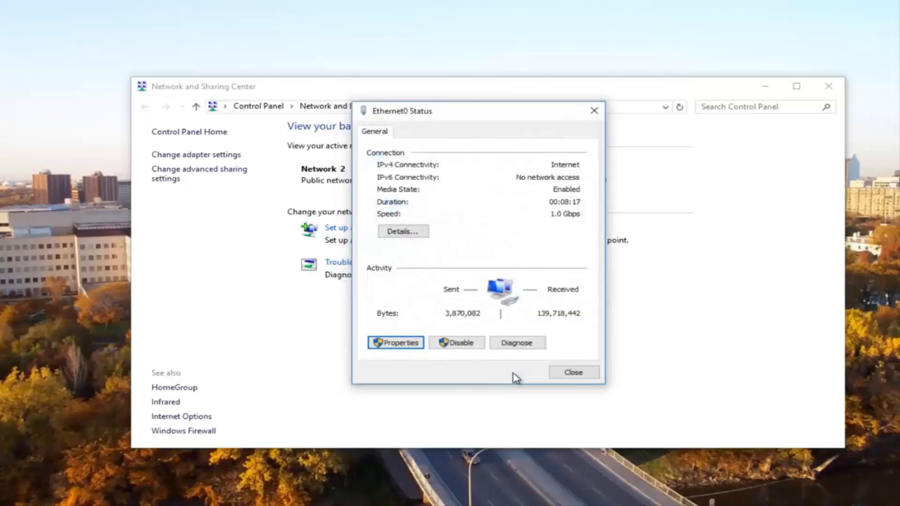
left_click(594, 111)
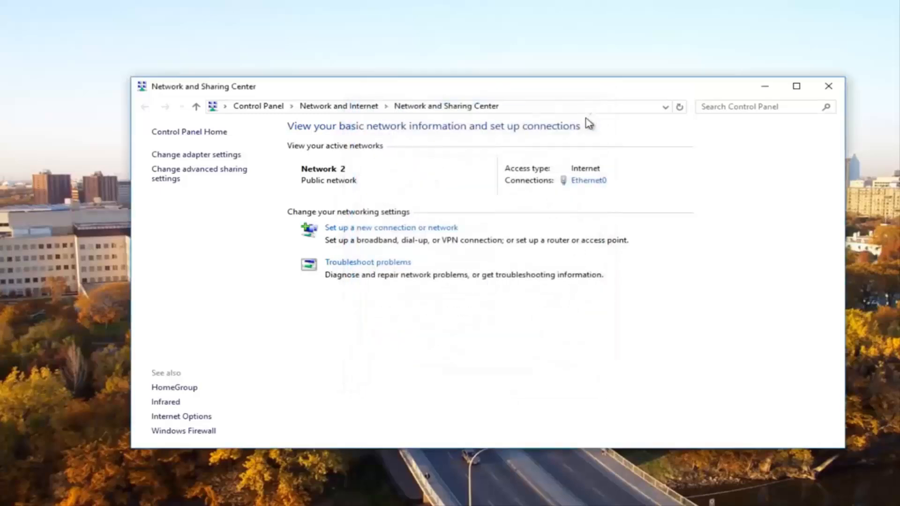
Step: Close Network and Sharing Center and launch Registry Editor as administrator by searching the Start menu for regedit
left_click(828, 87)
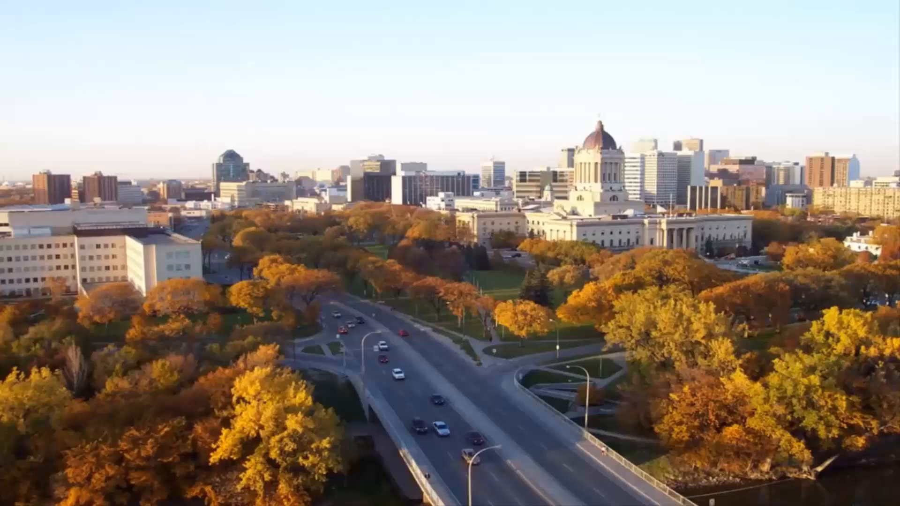
key("super")
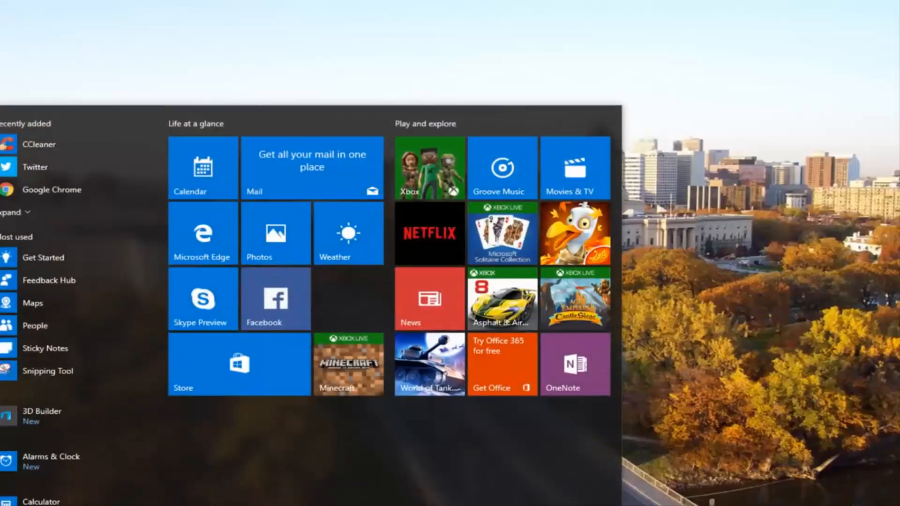
type("regedit")
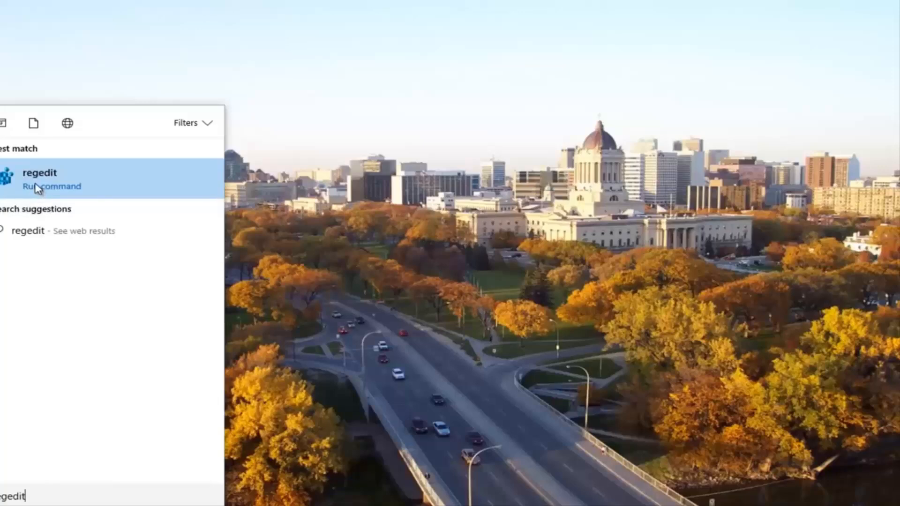
left_click(29, 181)
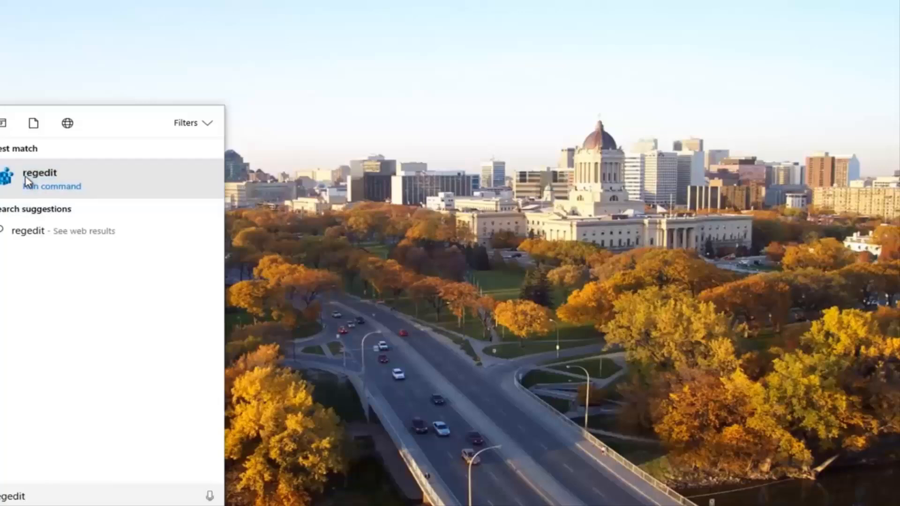
right_click(28, 182)
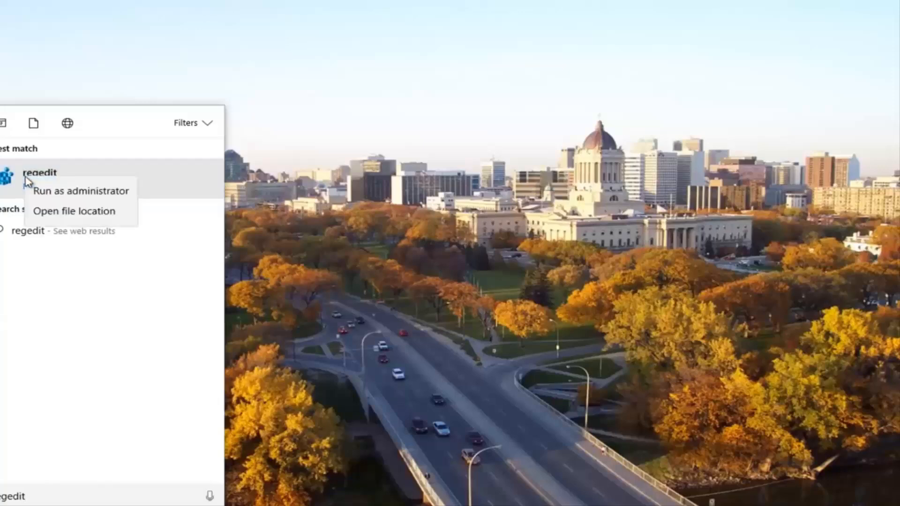
left_click(43, 195)
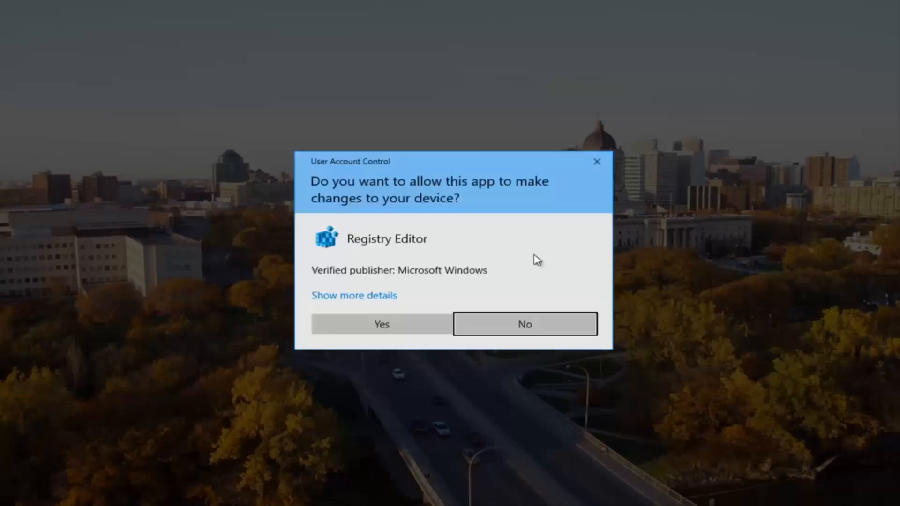
left_click(367, 323)
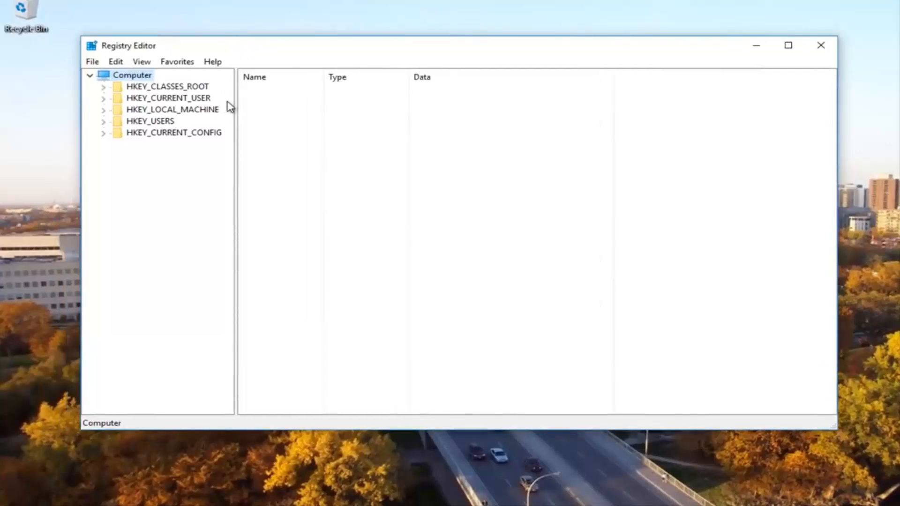
Step: Navigate the registry to HKEY_LOCAL_MACHINE\SOFTWARE\Microsoft\MSLicensing and expand that key
left_click(103, 111)
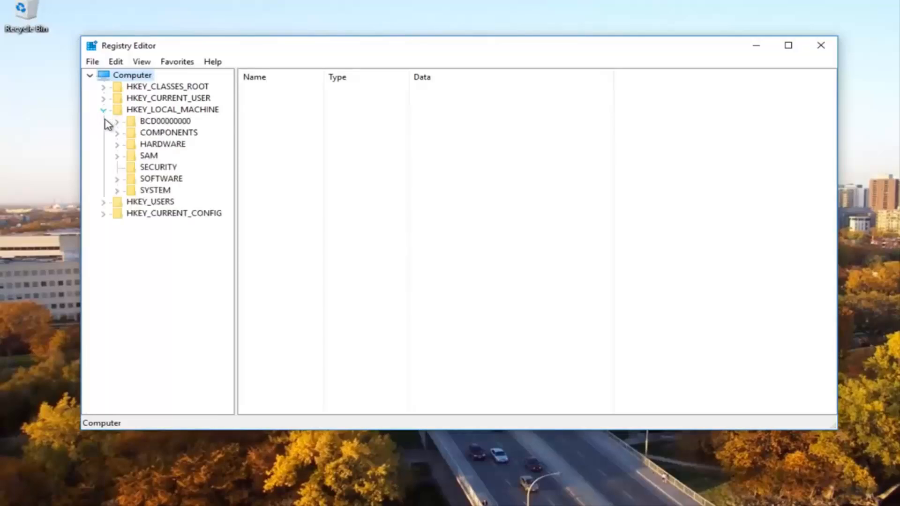
left_click(117, 180)
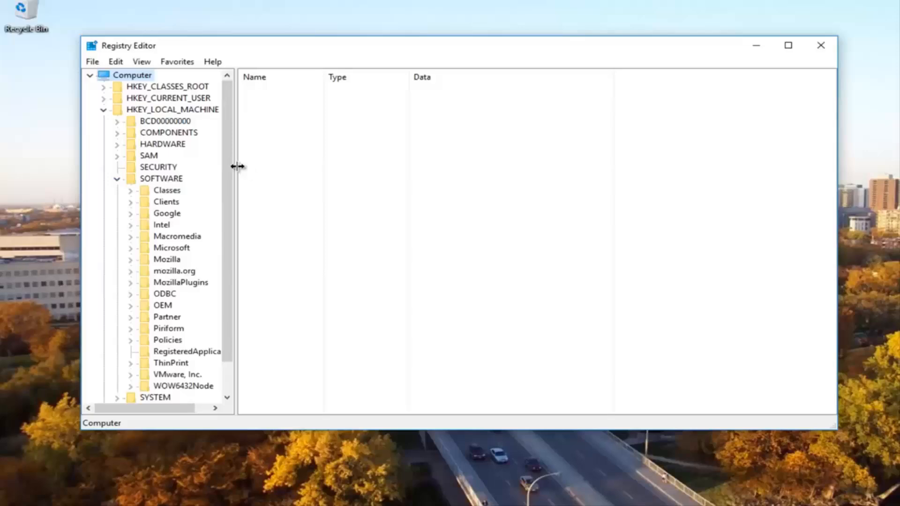
left_click_drag(238, 166, 288, 166)
left_click(165, 248)
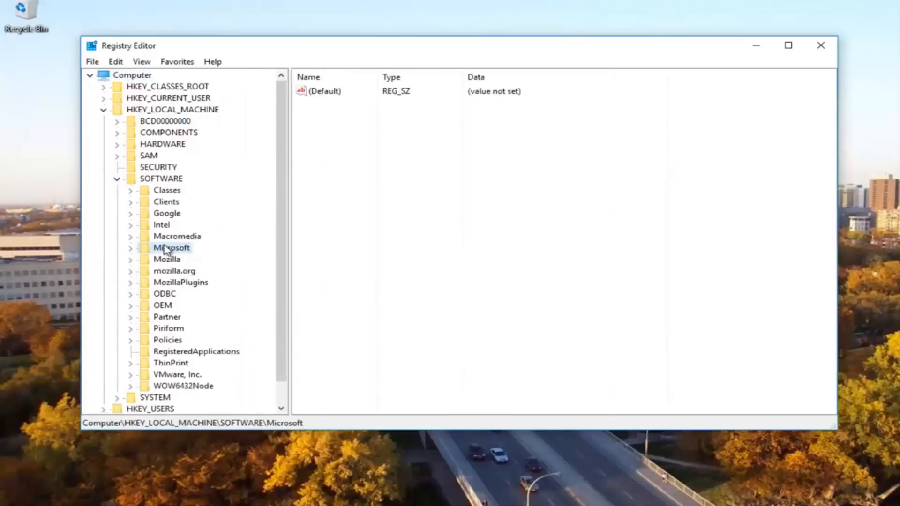
left_click(131, 249)
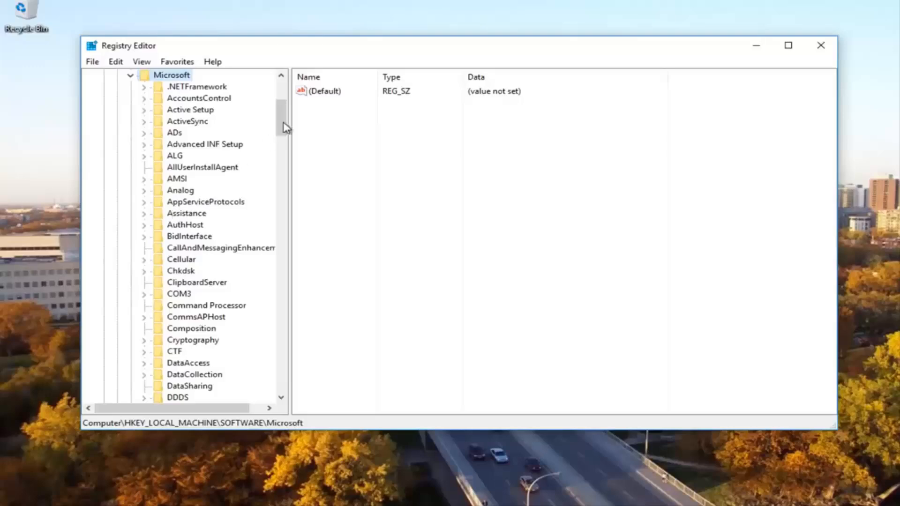
left_click_drag(281, 122, 279, 215)
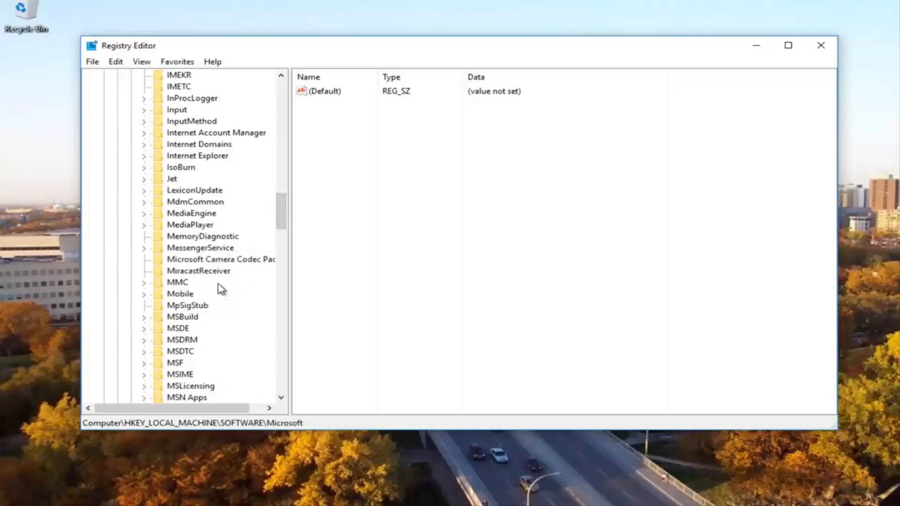
scroll(219, 275, "down", 3)
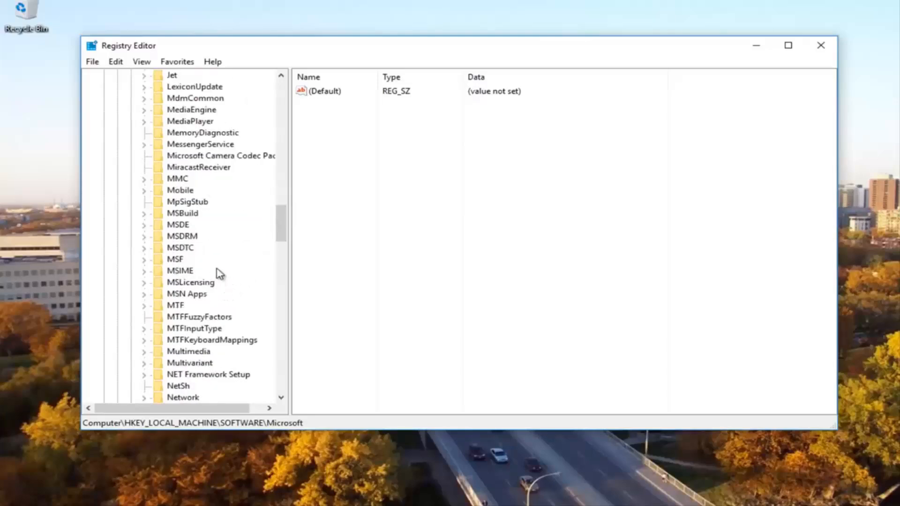
left_click(190, 283)
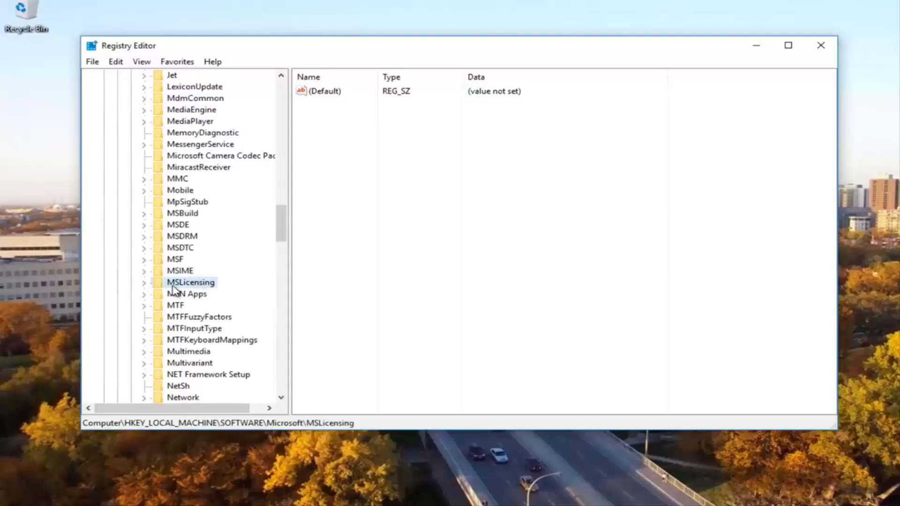
left_click(145, 283)
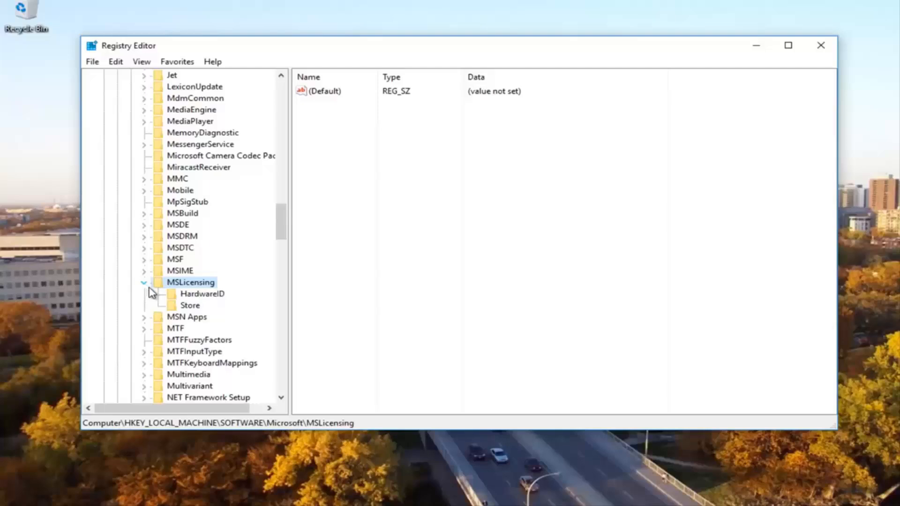
Step: Inspect the contents of the HardwareID and Store subkeys under MSLicensing
left_click(192, 294)
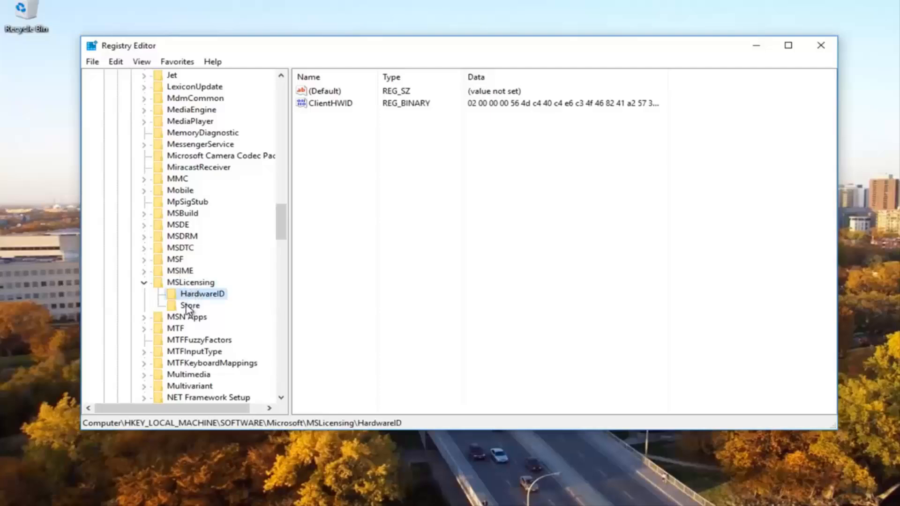
left_click(187, 305)
key("Left")
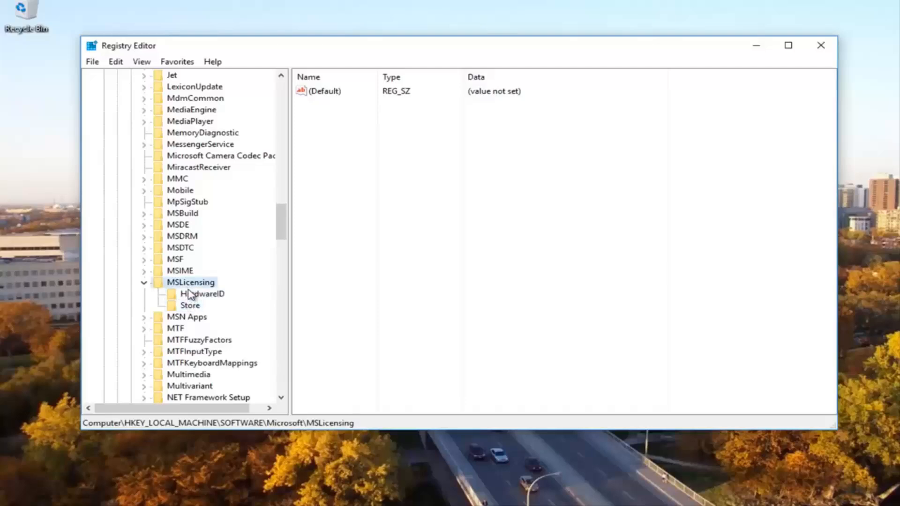
key("Down")
key("Down")
key("Up")
key("Down")
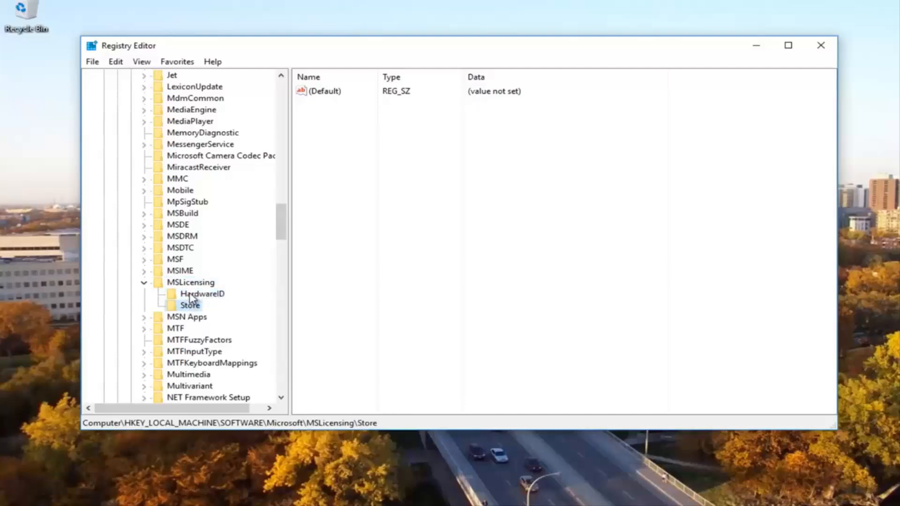
key("Up")
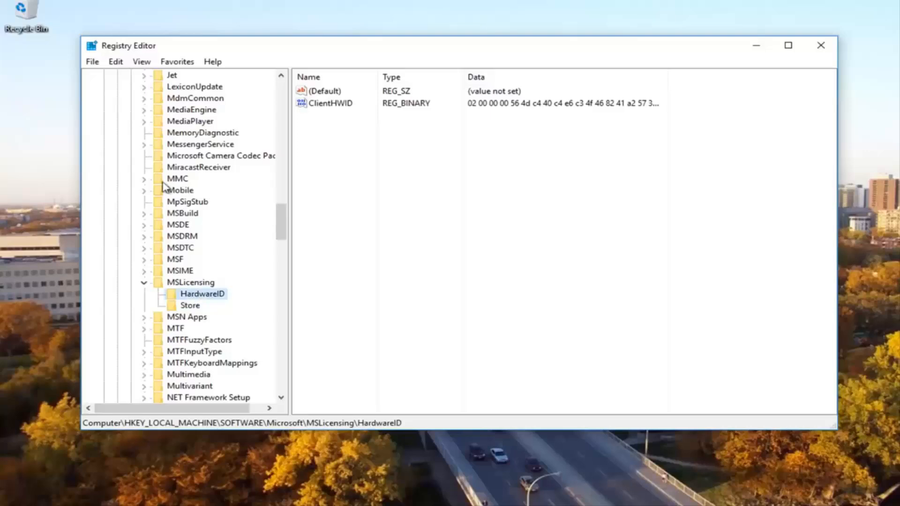
Step: Delete the HardwareID subkey under MSLicensing and confirm the deletion
right_click(191, 295)
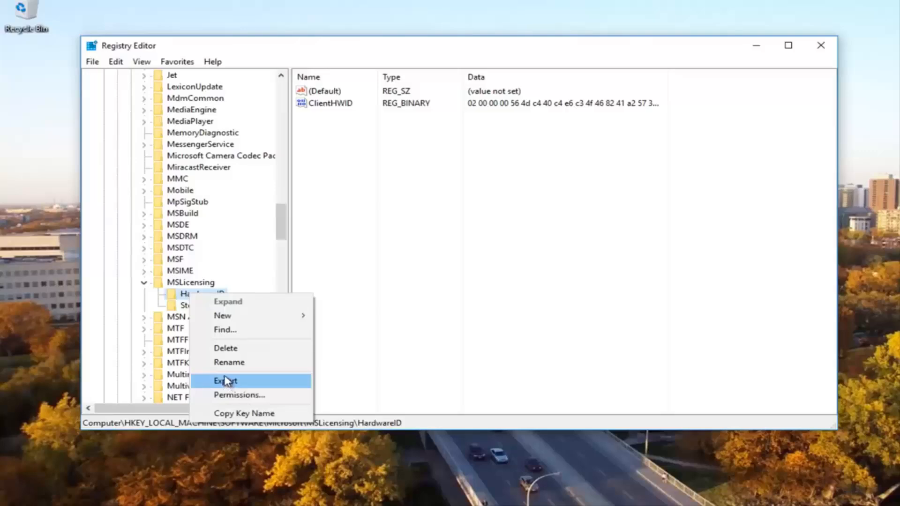
left_click(171, 297)
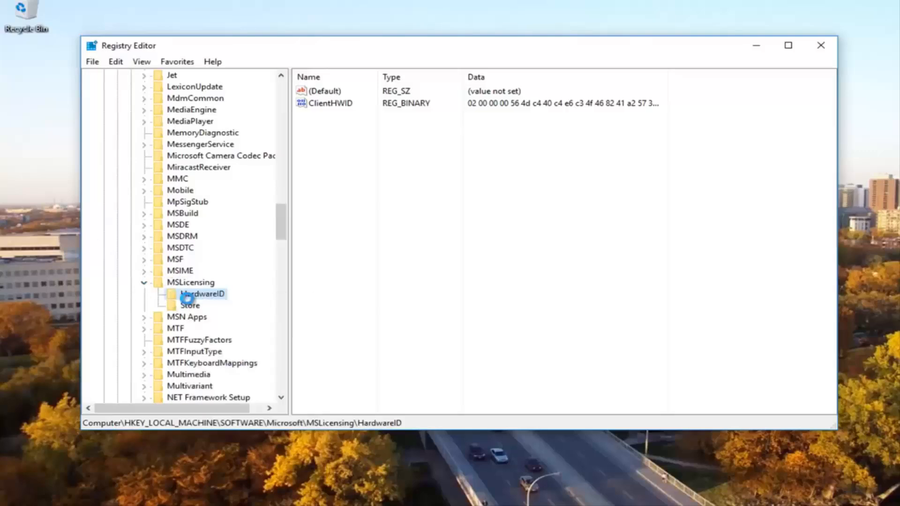
key("Delete")
key("Return")
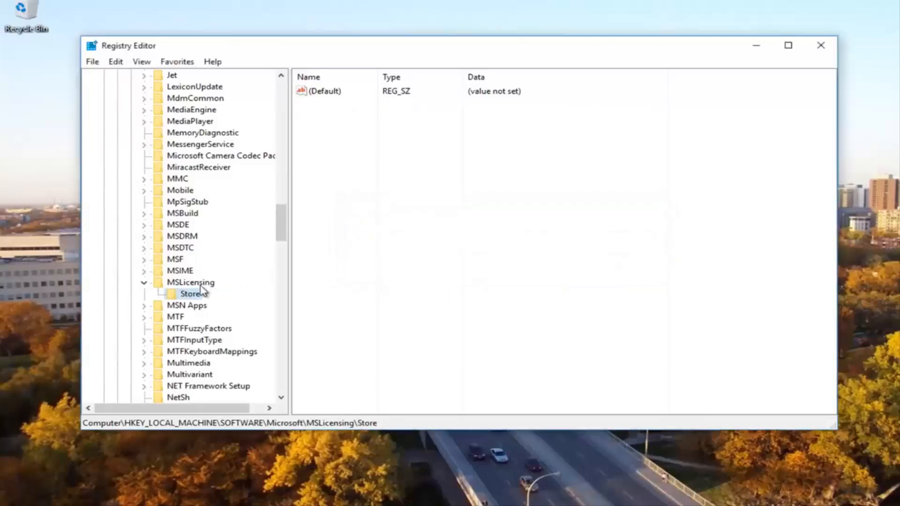
Step: Delete the Store subkey under MSLicensing, confirm it, and close Registry Editor
key("Delete")
left_click(581, 266)
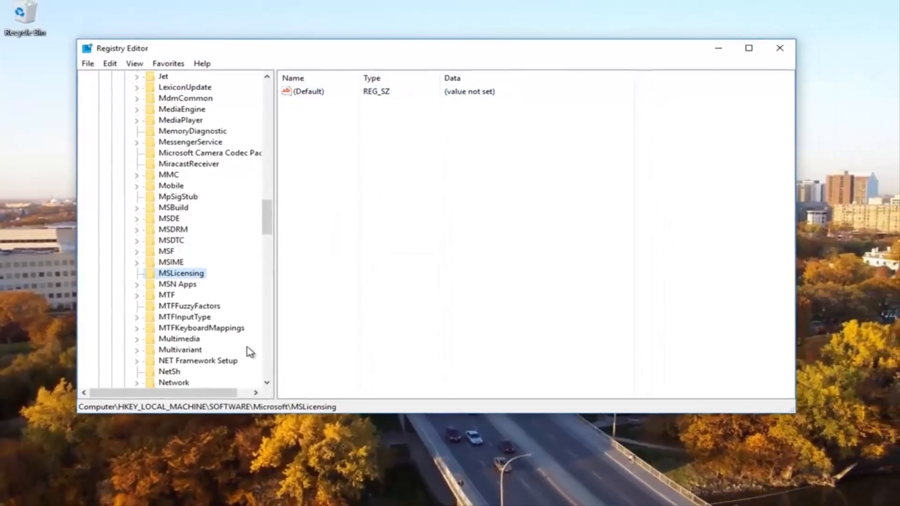
left_click(754, 50)
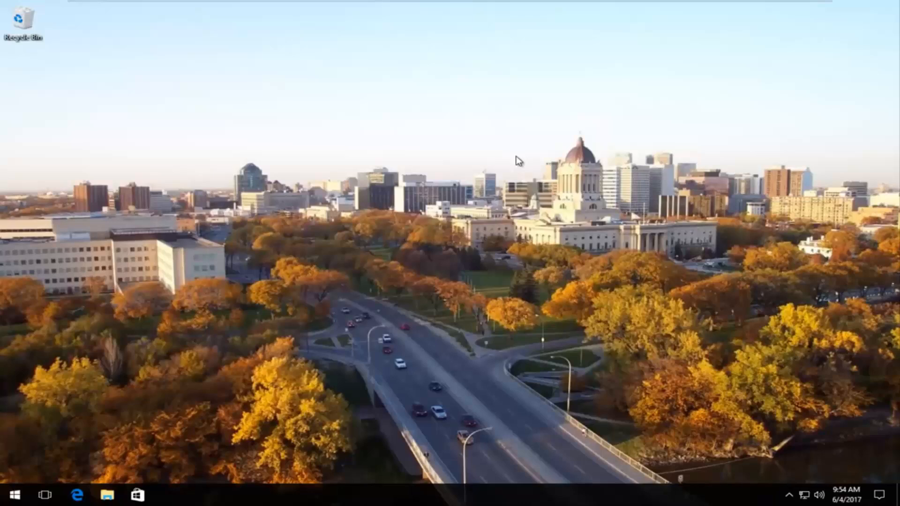
Step: Open Network and Sharing Center again by searching the Start menu for network
left_click(3, 504)
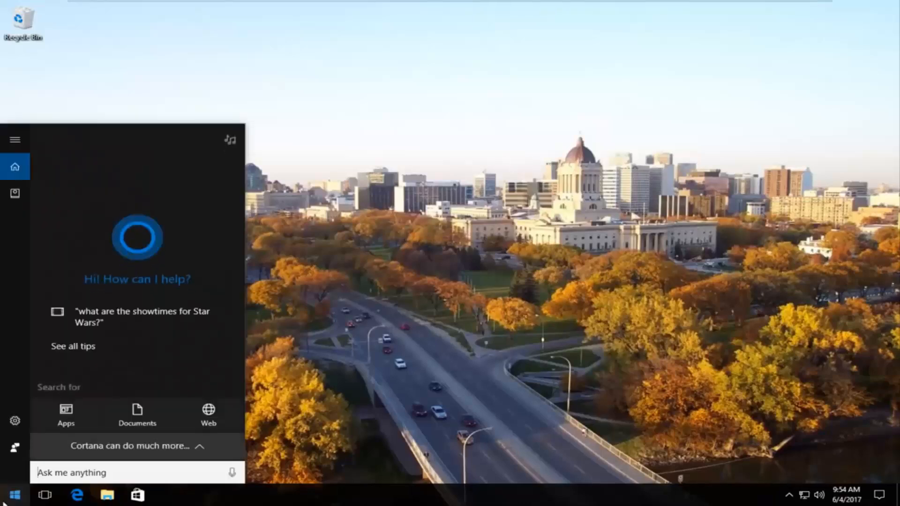
type("n")
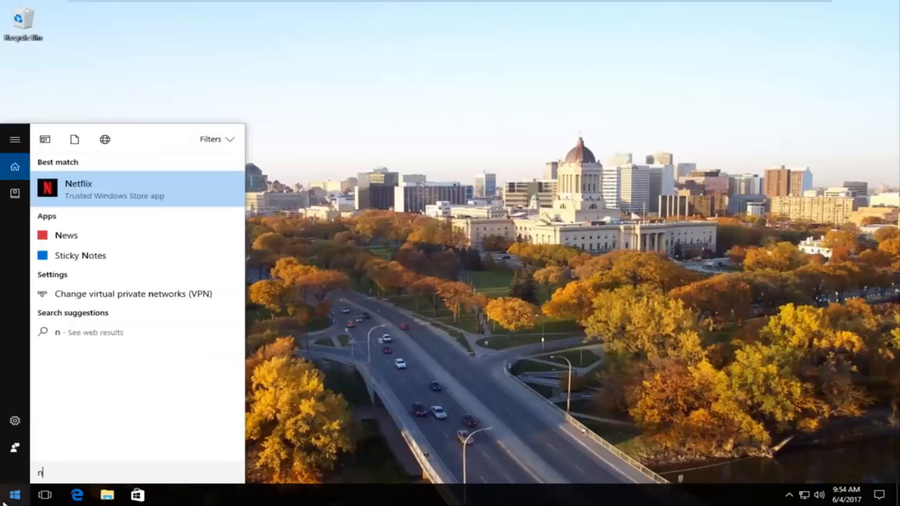
type("etwork")
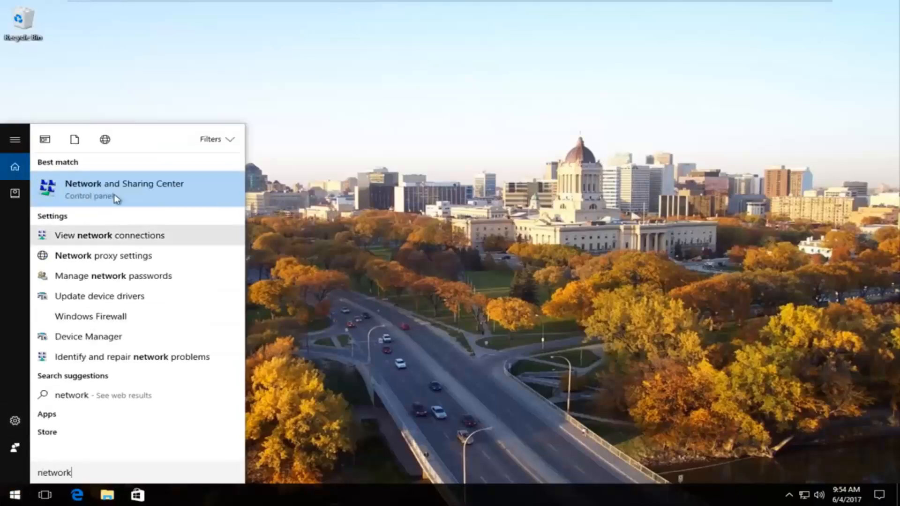
left_click(106, 187)
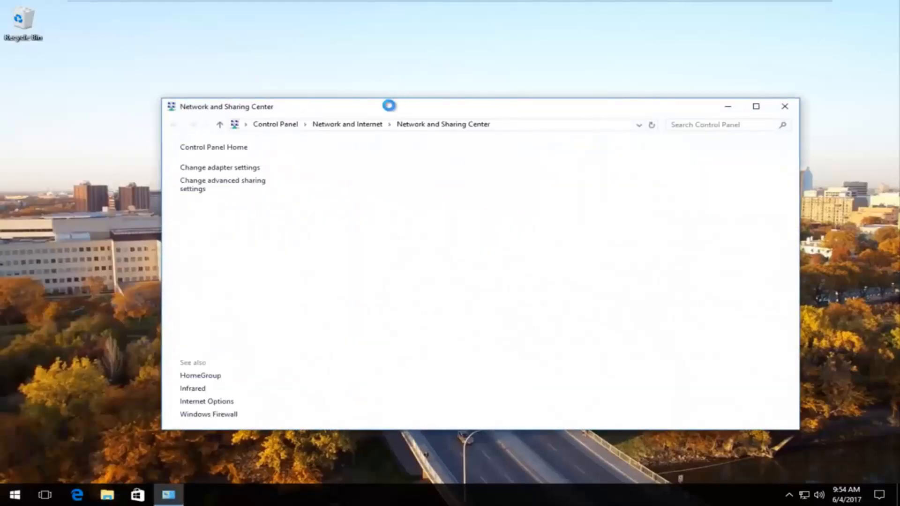
left_click_drag(380, 115, 363, 98)
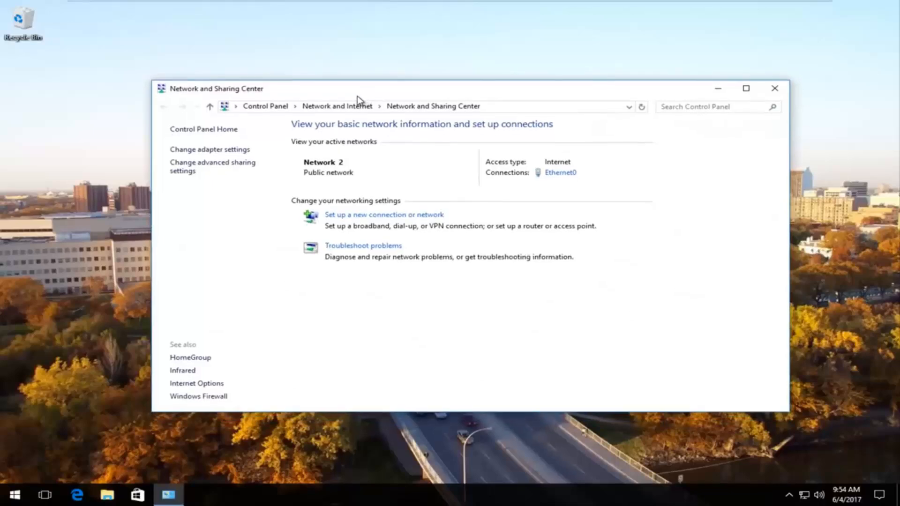